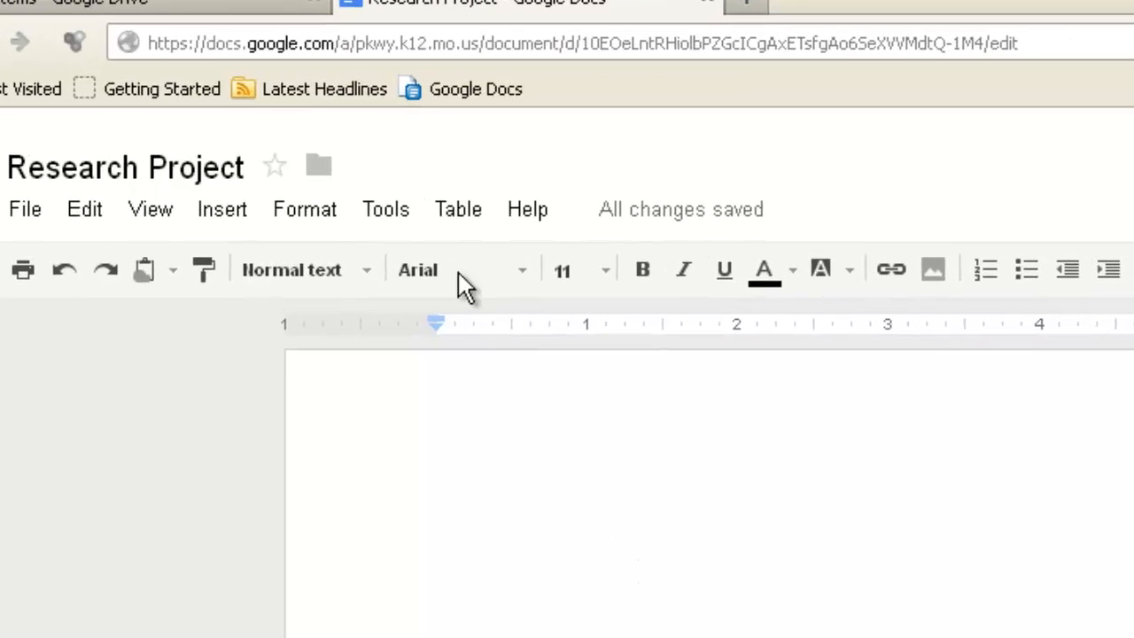
- Open the Research tool and search for "Professional Learning Communities"
click(386, 210)
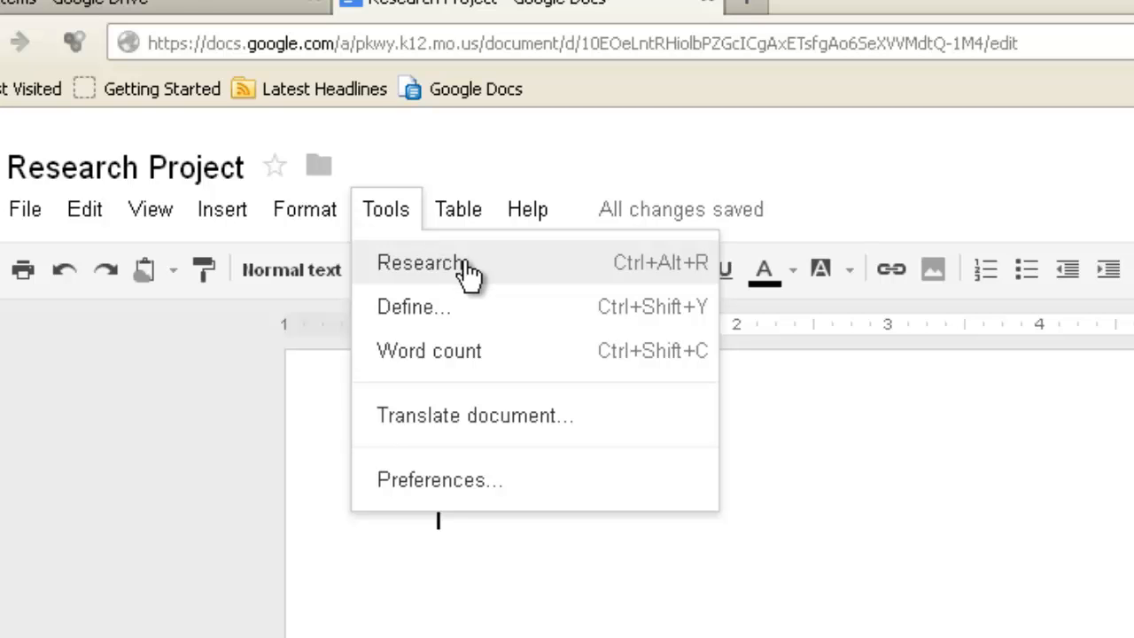
click(491, 268)
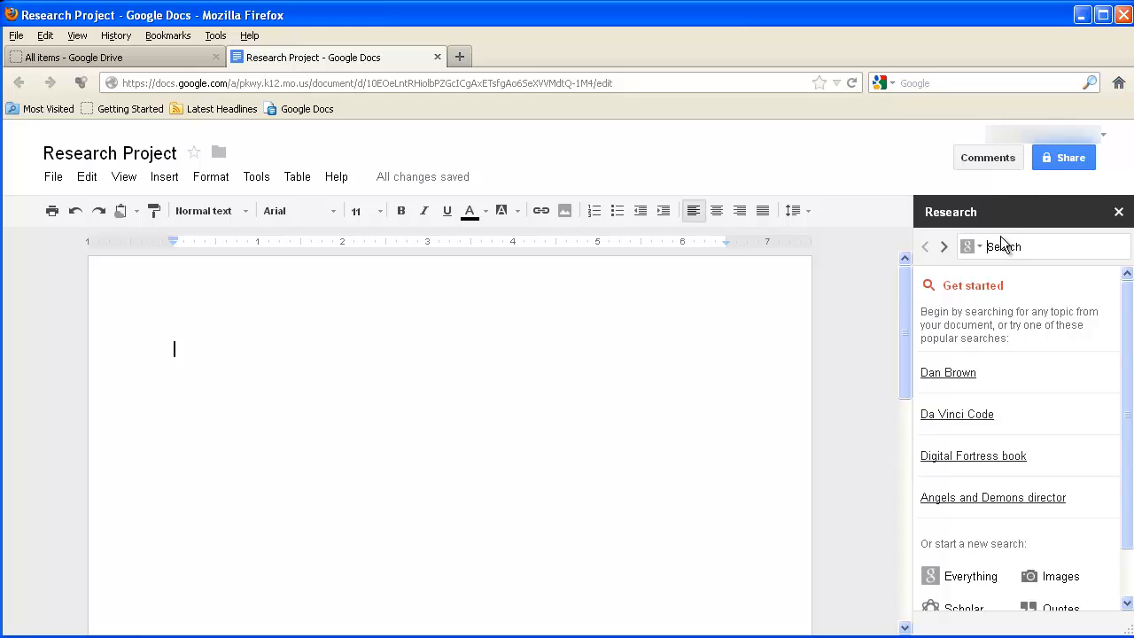
text(Professi)
text(onal L)
text(earning Comm)
text(unities)
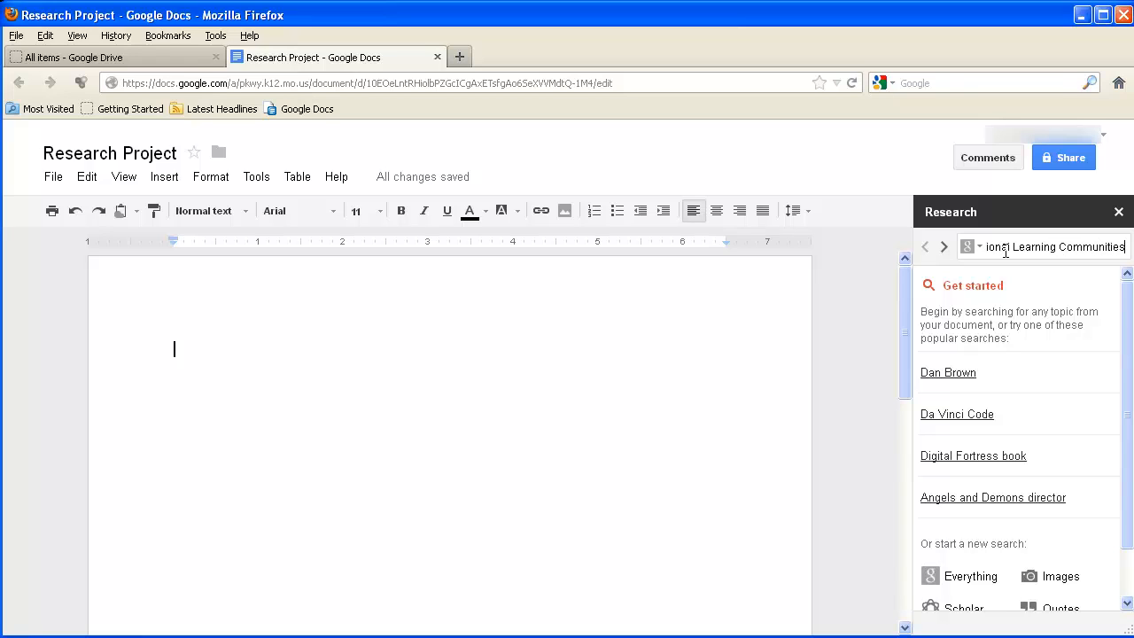
key(Return)
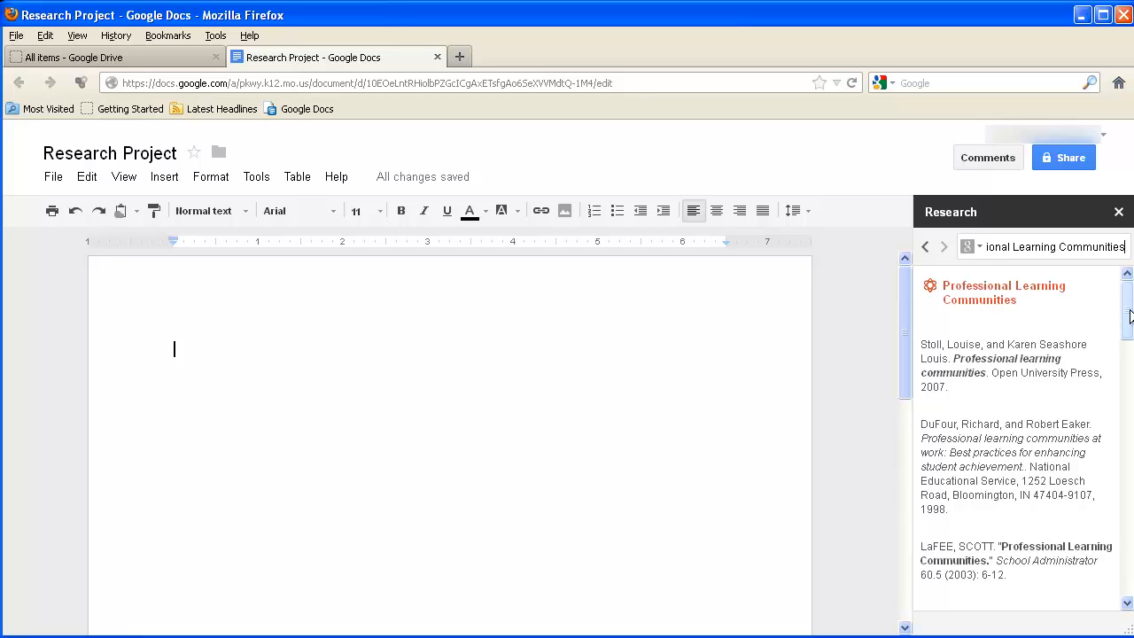
- View the source web page of the cited work "Professional learning communities at work" and close it again
drag(1126, 319, 1107, 285)
drag(1129, 301, 1129, 333)
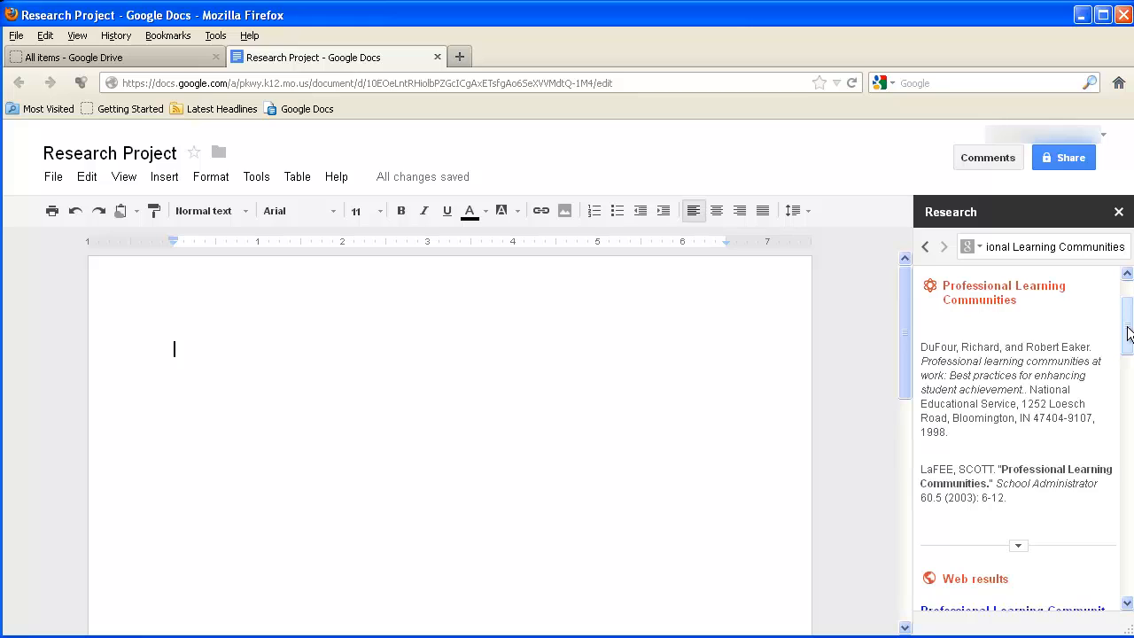
mouse_move(1026, 390)
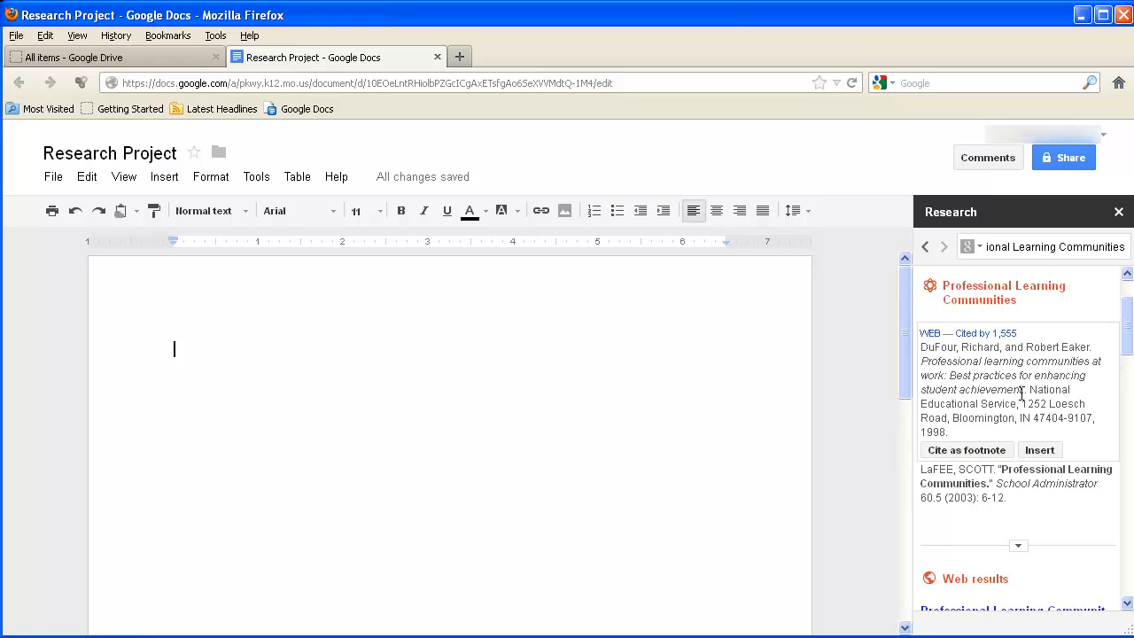
click(931, 336)
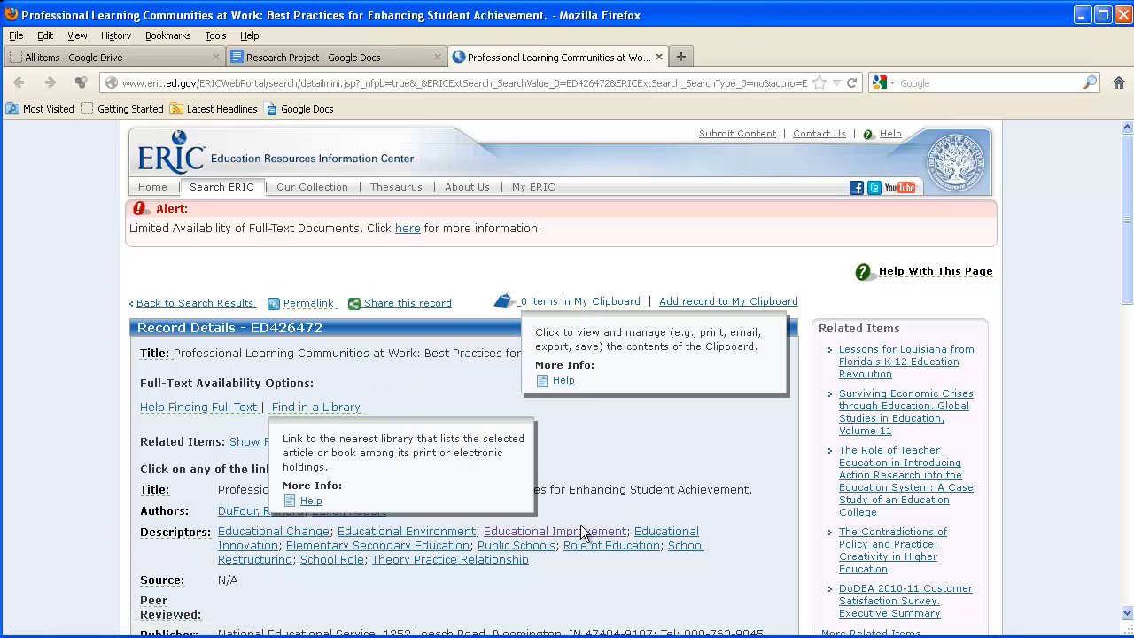
click(658, 58)
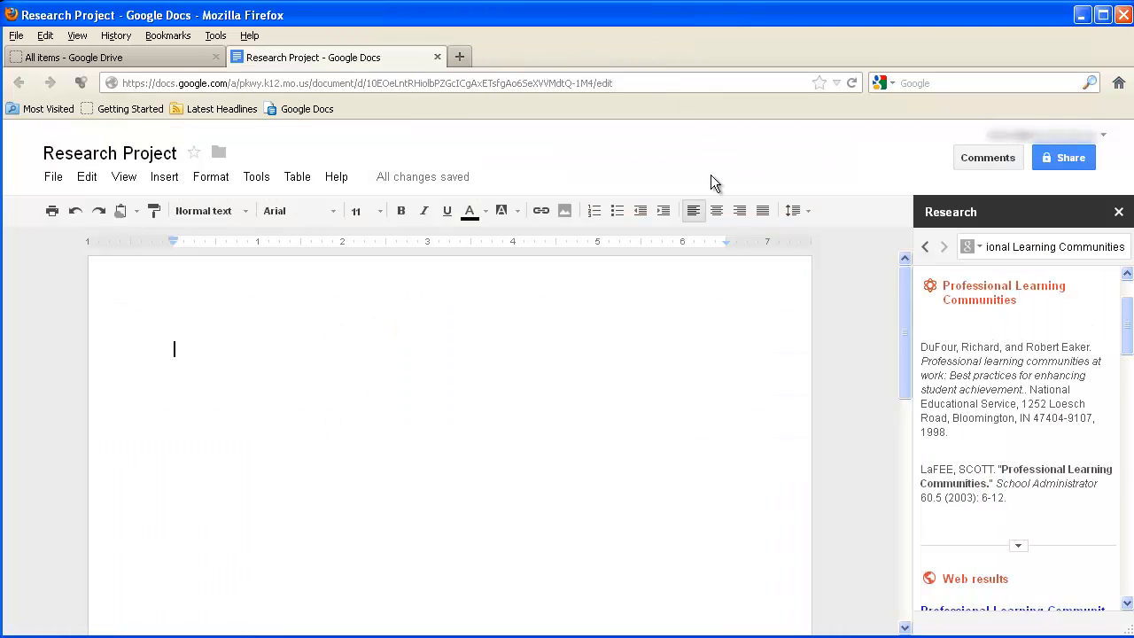
- Insert the full citation for "Professional learning communities at work" into the document and leave a blank line beneath it
mouse_move(966, 360)
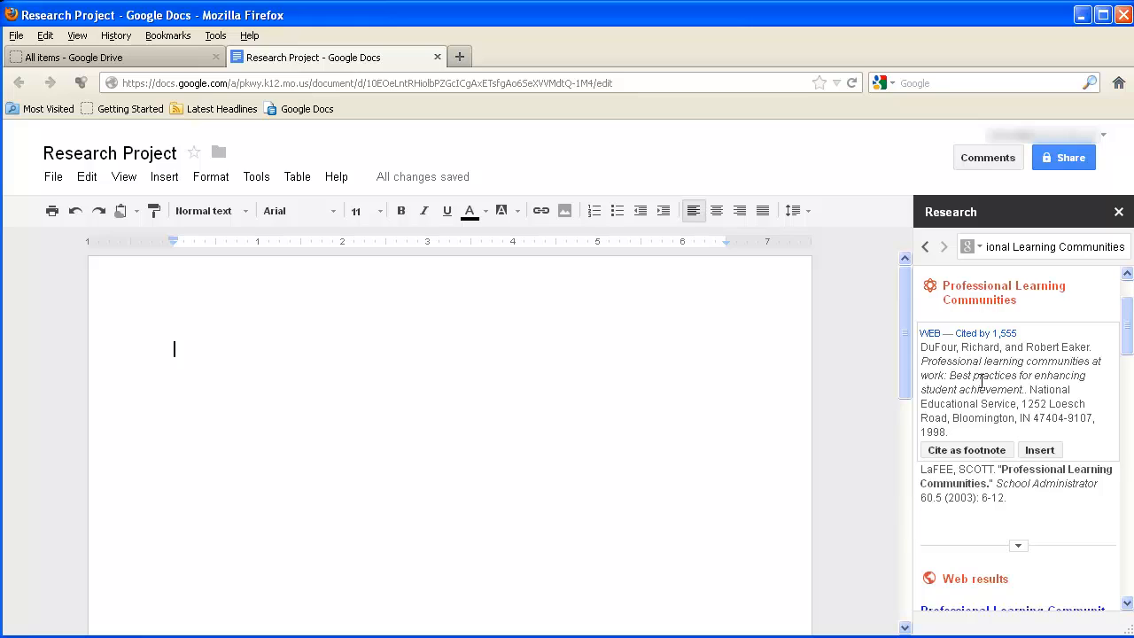
click(1040, 450)
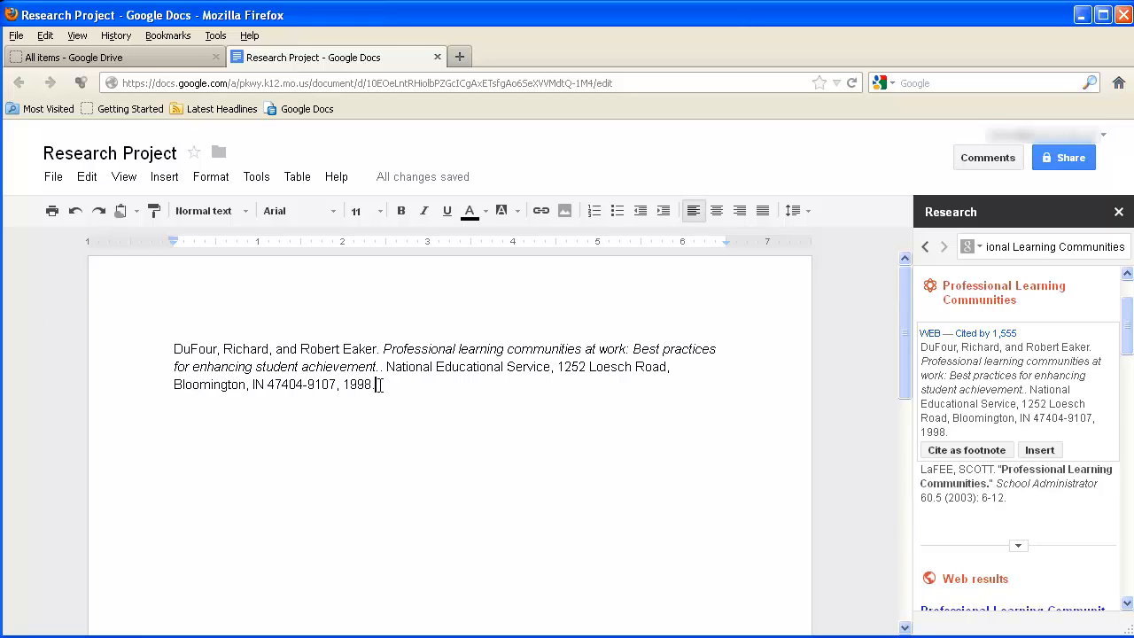
key(Return)
key(Return)
- Cite "Professional learning communities at work" as a footnote below the inserted citation and check the footnote at the page end
click(959, 451)
scroll(388, 438, down, 10)
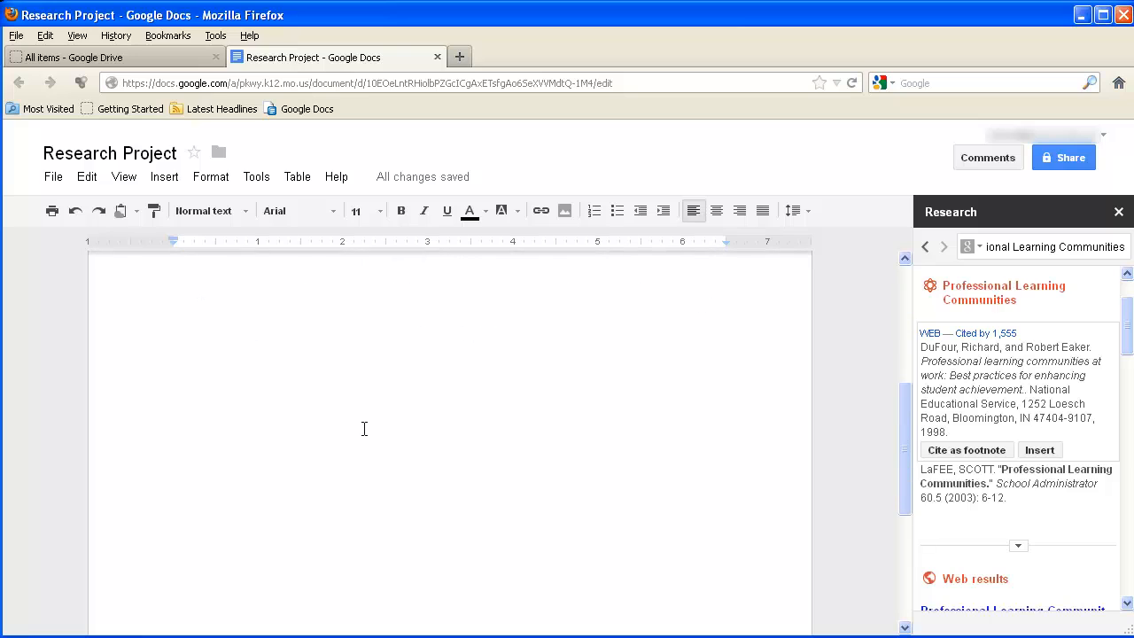
scroll(363, 429, down, 2)
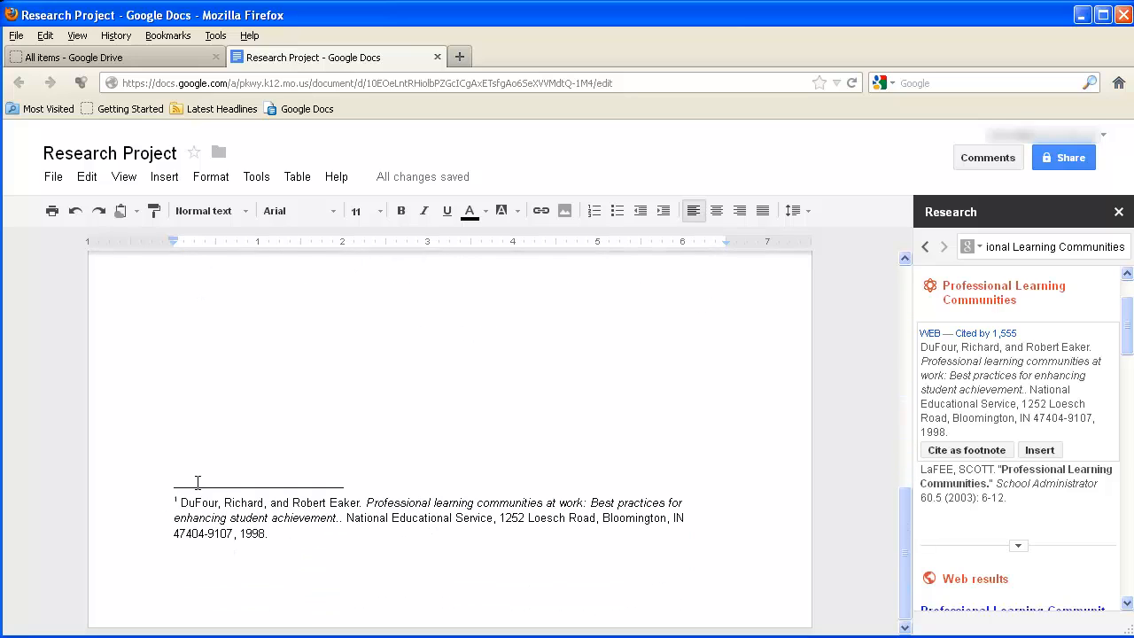
scroll(406, 497, up, 2)
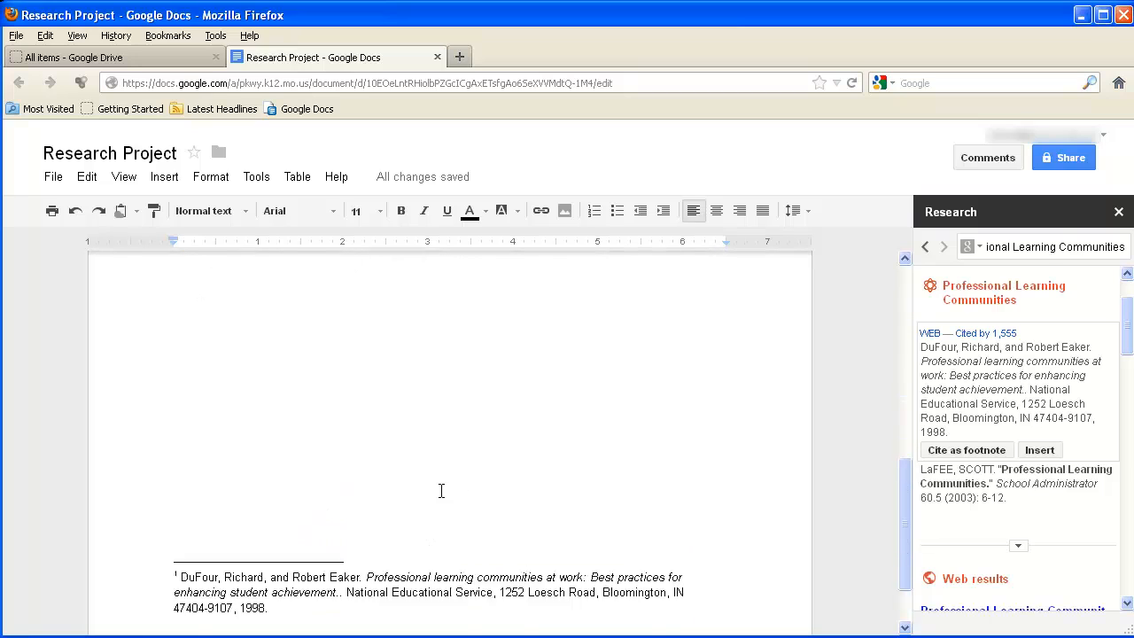
click(441, 491)
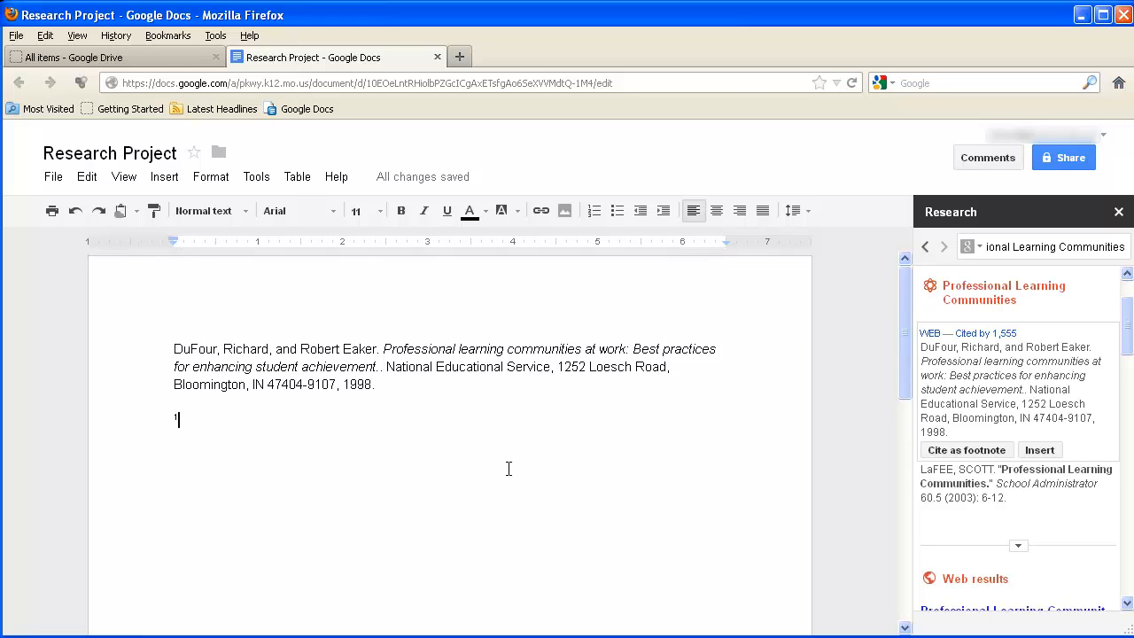
- Preview the Things PLC web result and insert its link two lines below the footnote marker
key(Return)
key(Return)
drag(1127, 333, 1128, 453)
mouse_move(948, 409)
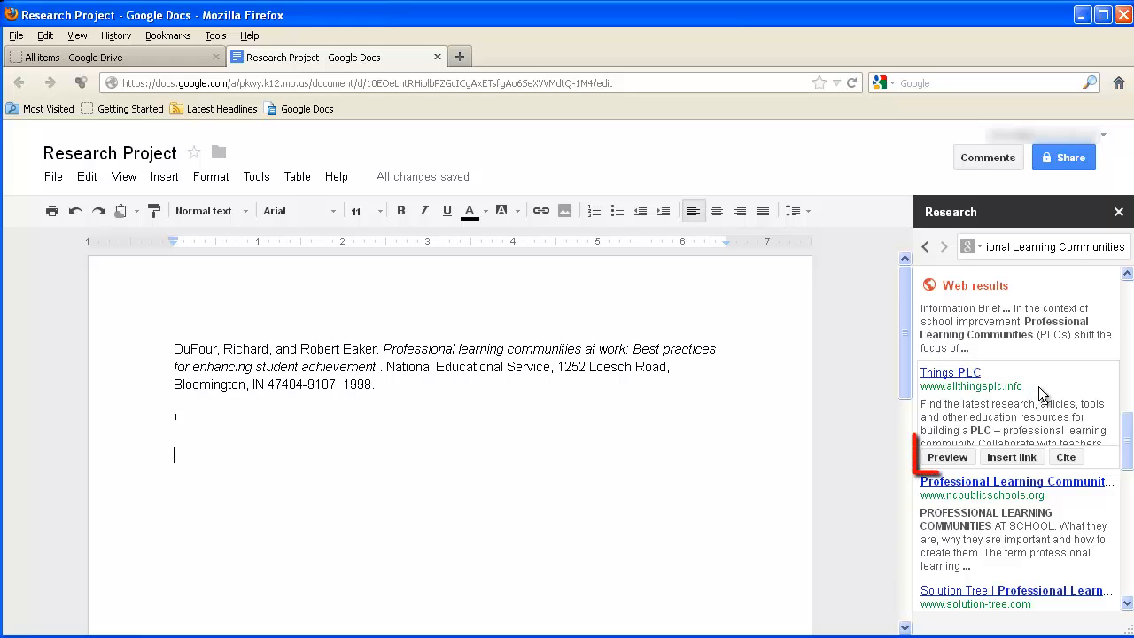
click(948, 457)
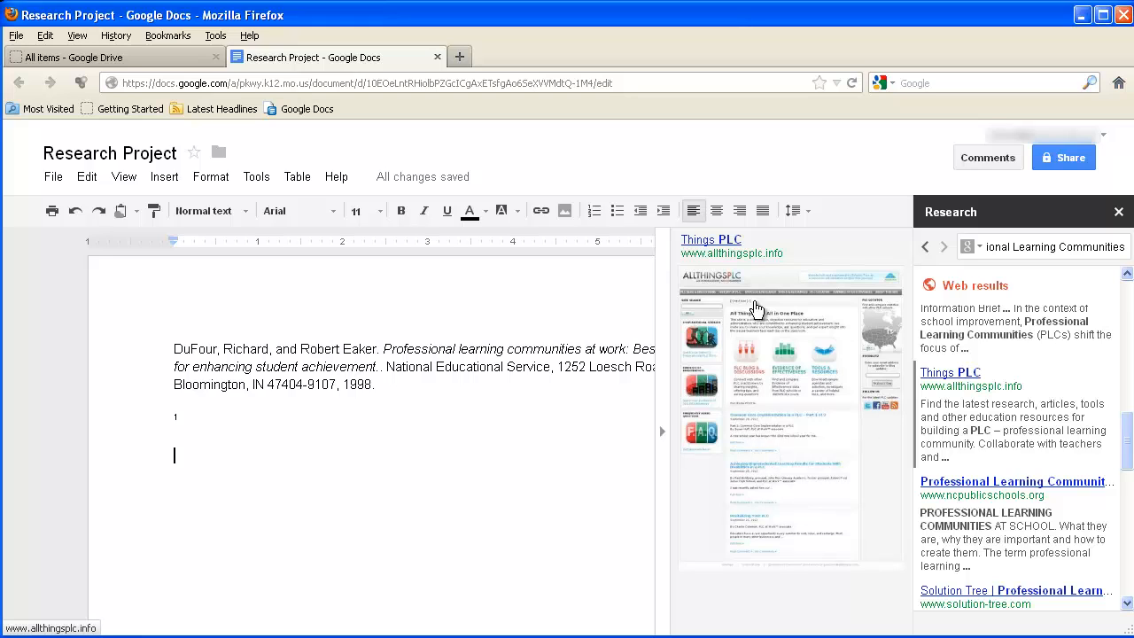
click(665, 489)
mouse_move(1017, 430)
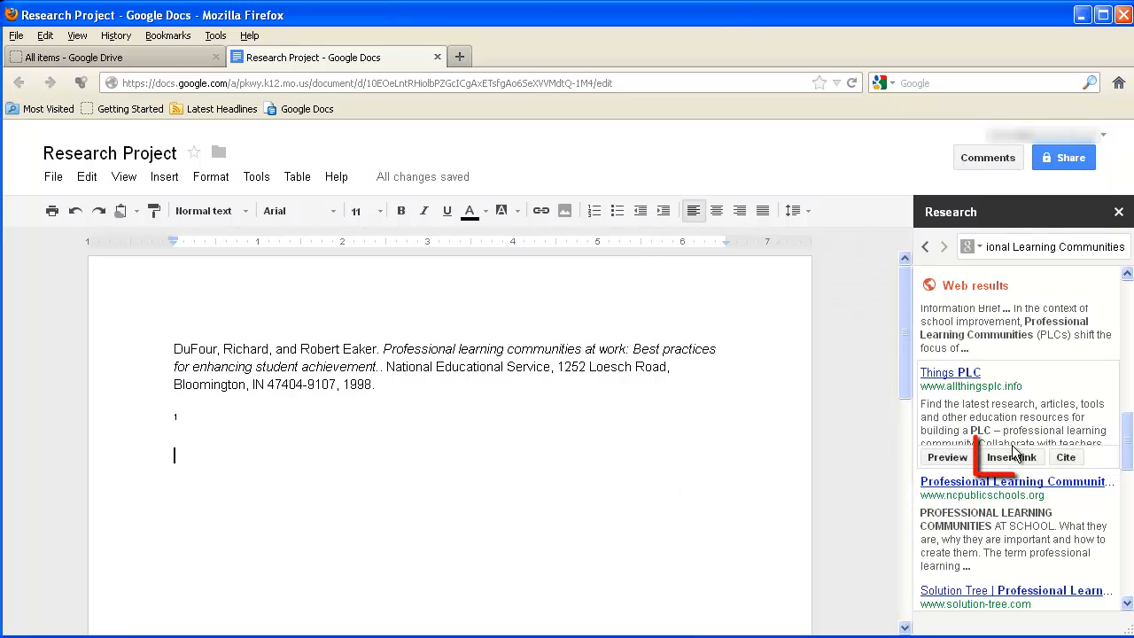
click(1012, 456)
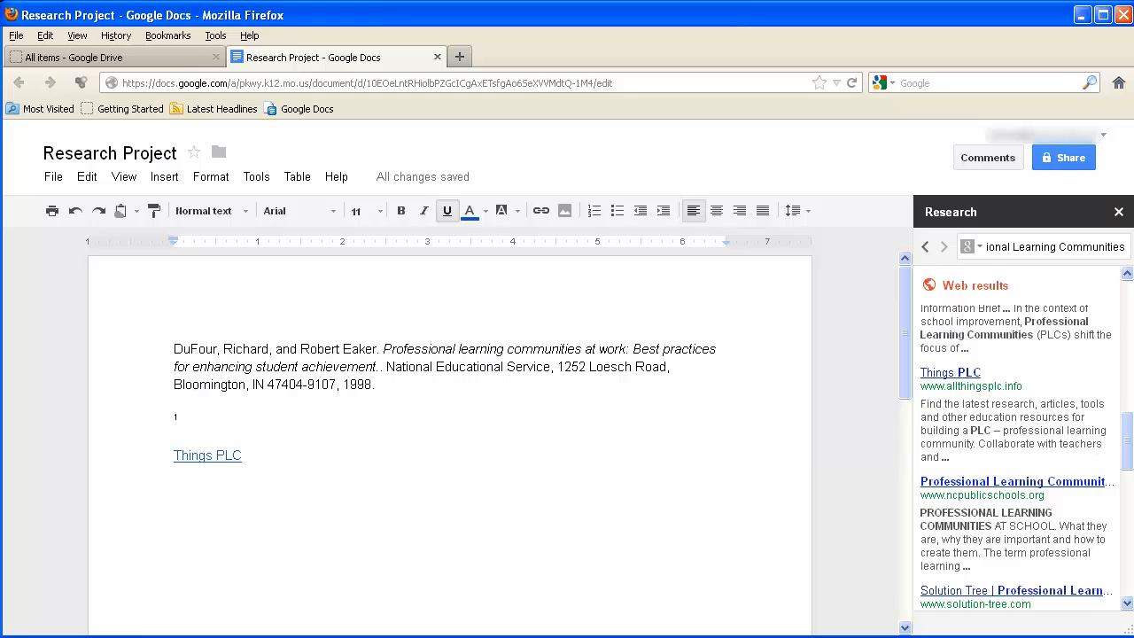
- Cite the Things PLC result as a footnote after its link and add a period after 2007 in that footnote
mouse_move(1005, 421)
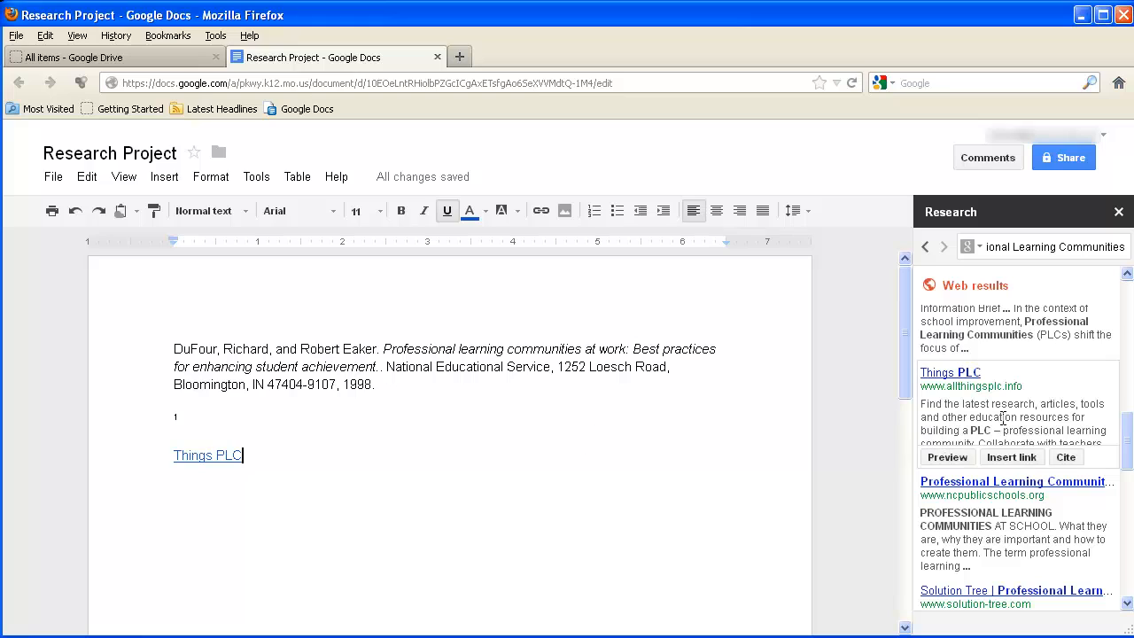
click(1065, 458)
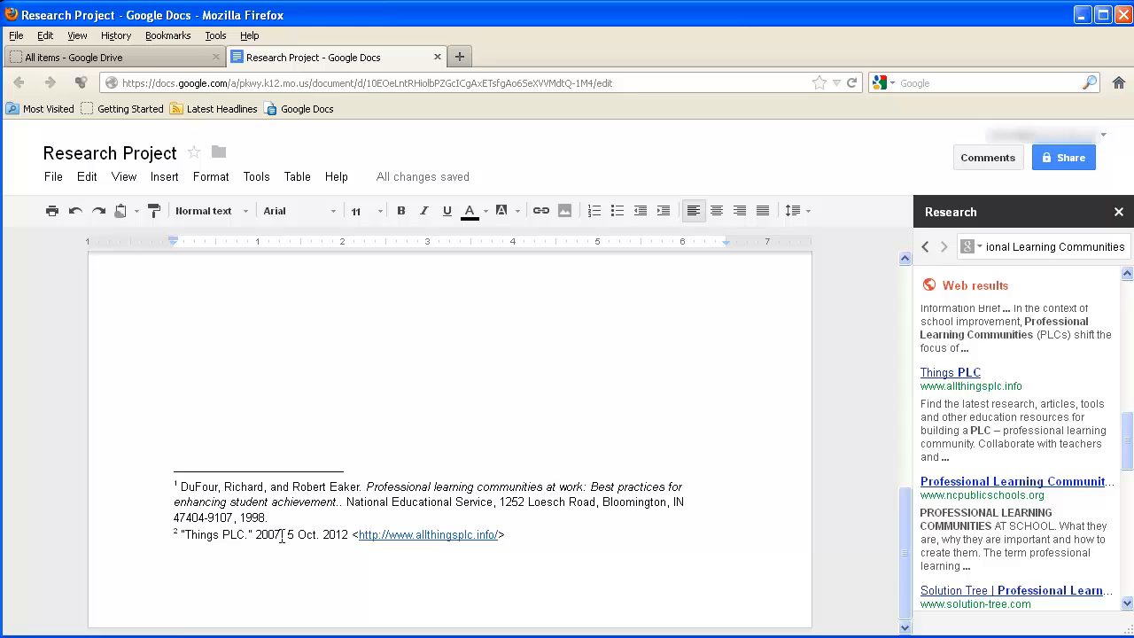
click(282, 535)
text(.)
scroll(329, 488, up, 5)
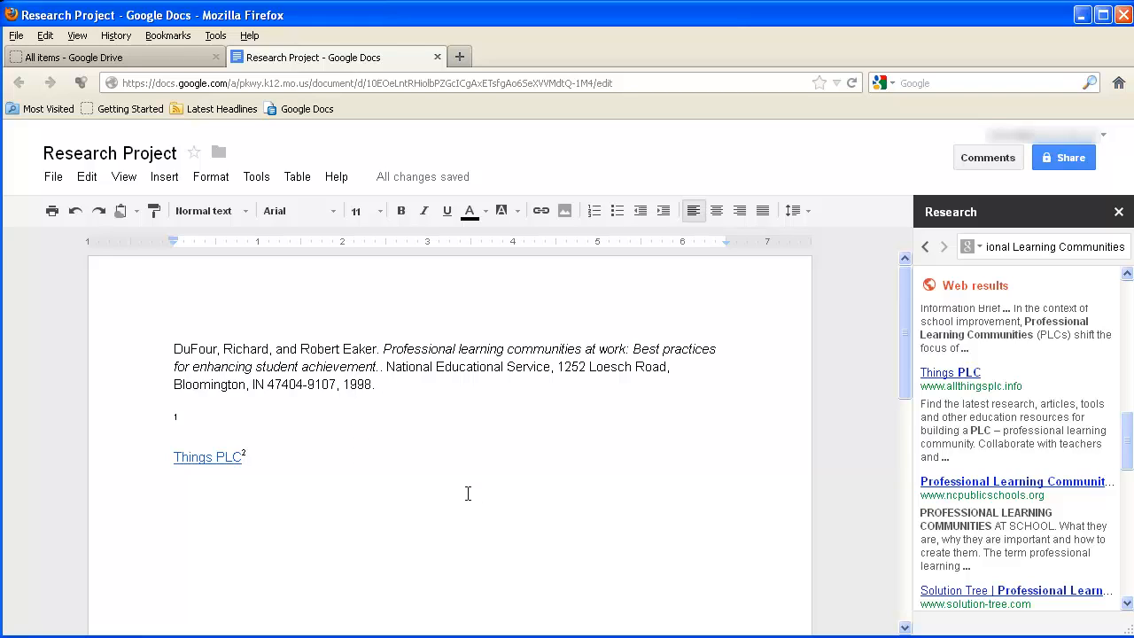
- Return to the Research start page and examine the available citation formats in its settings
scroll(992, 459, up, 5)
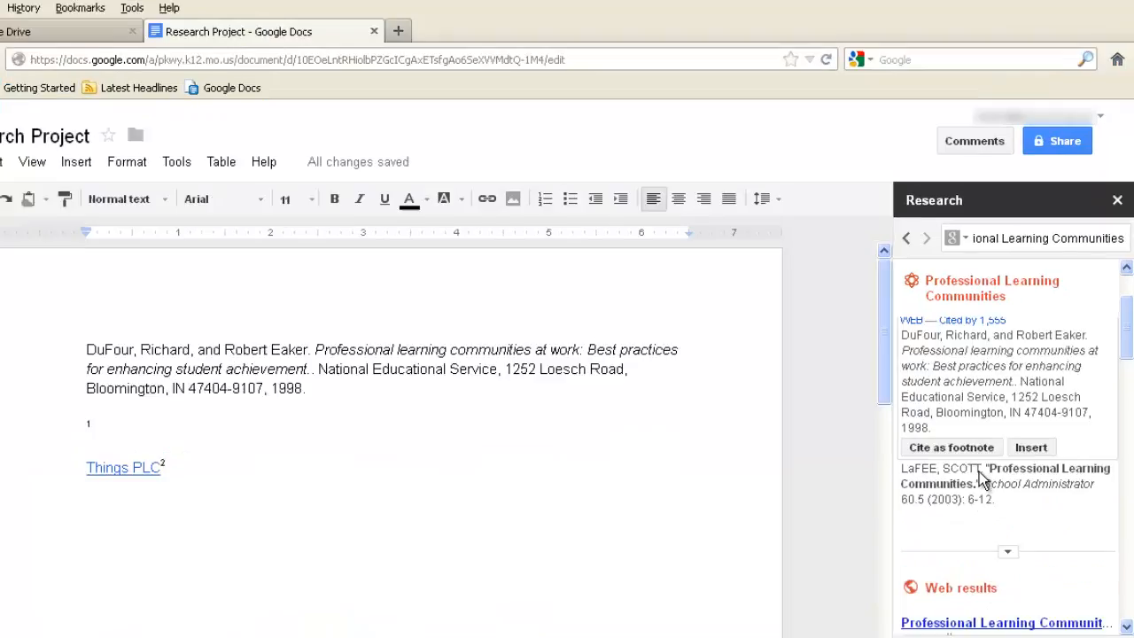
scroll(979, 471, up, 2)
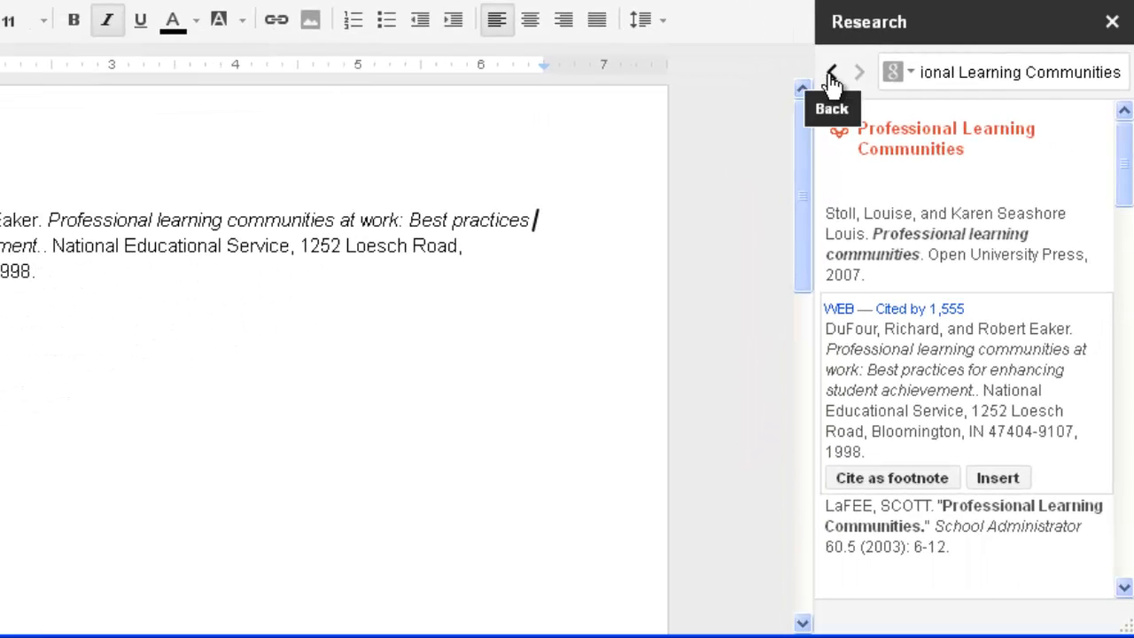
click(832, 74)
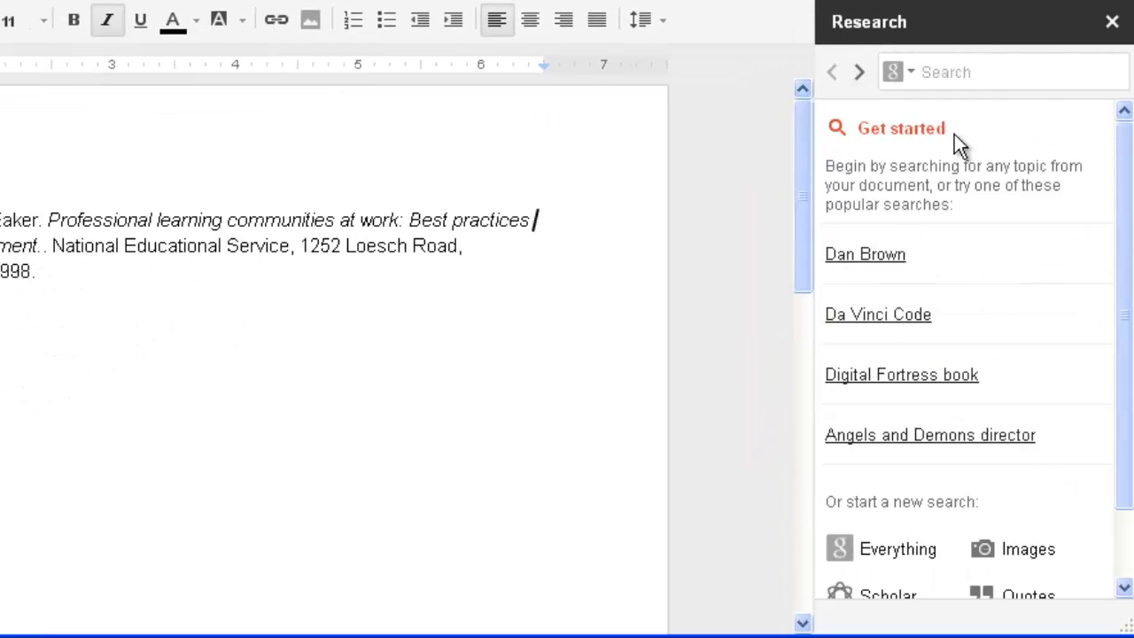
scroll(1052, 390, down, 2)
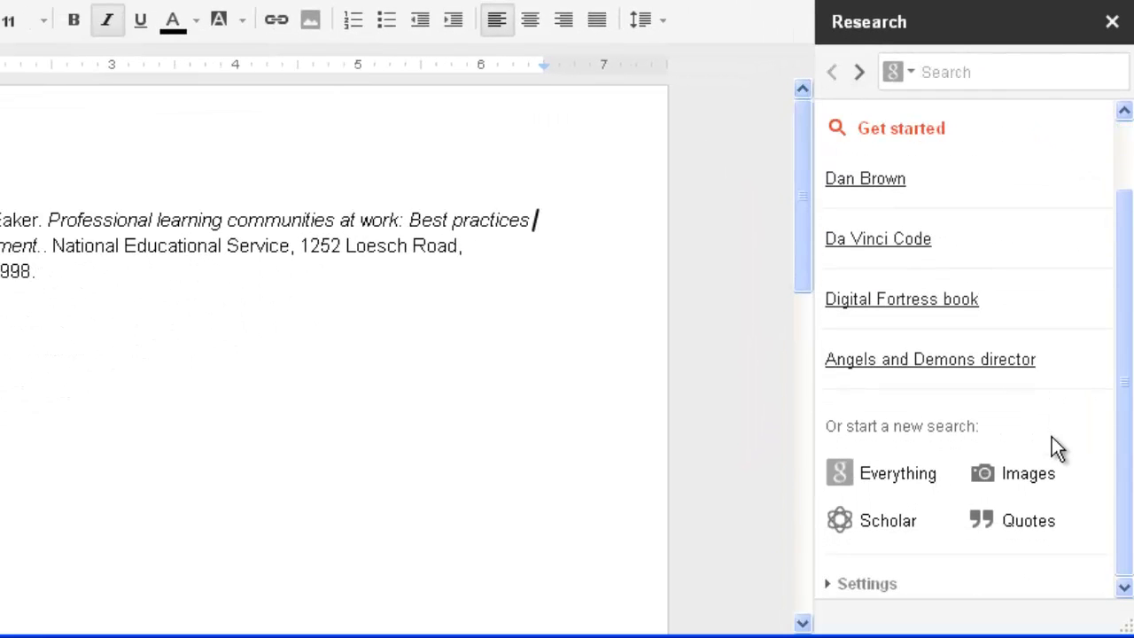
click(832, 587)
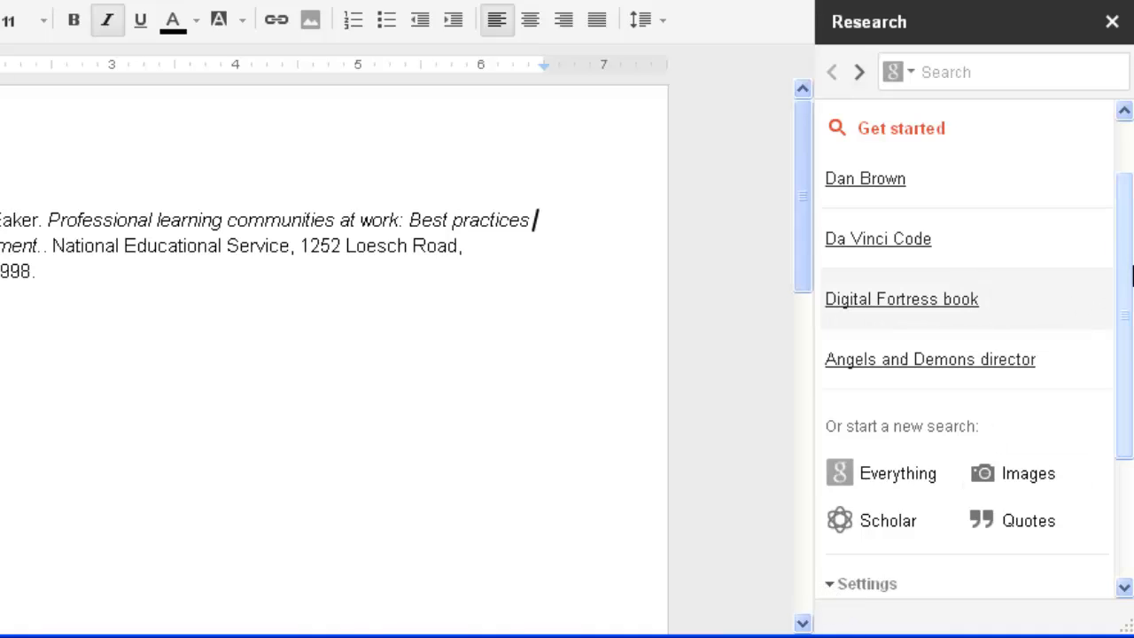
drag(1129, 285, 1128, 434)
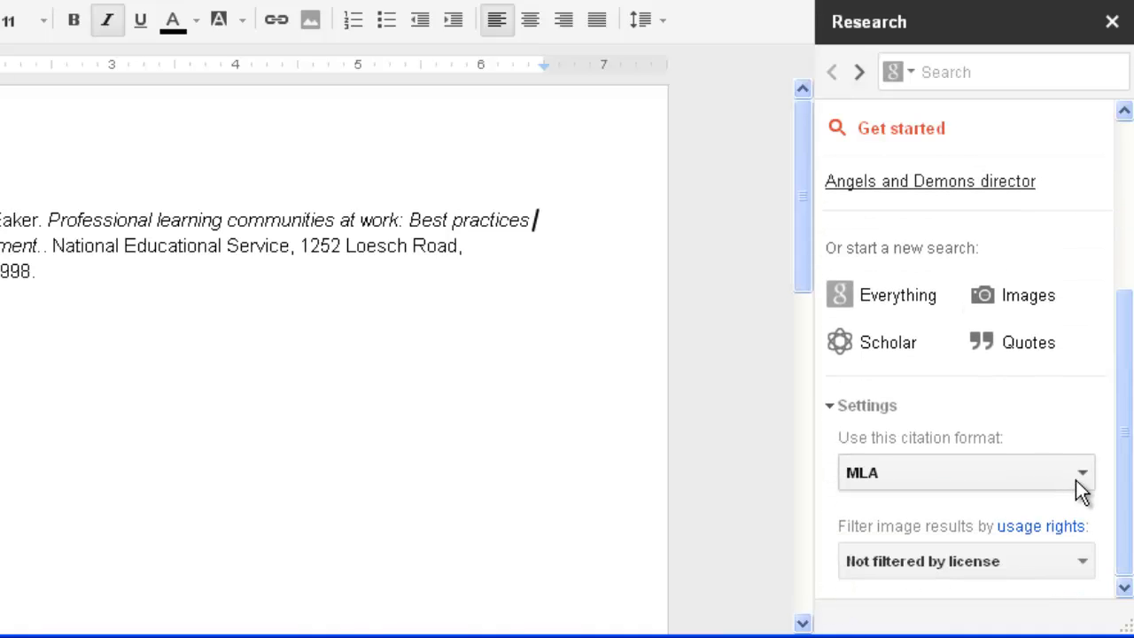
click(1083, 477)
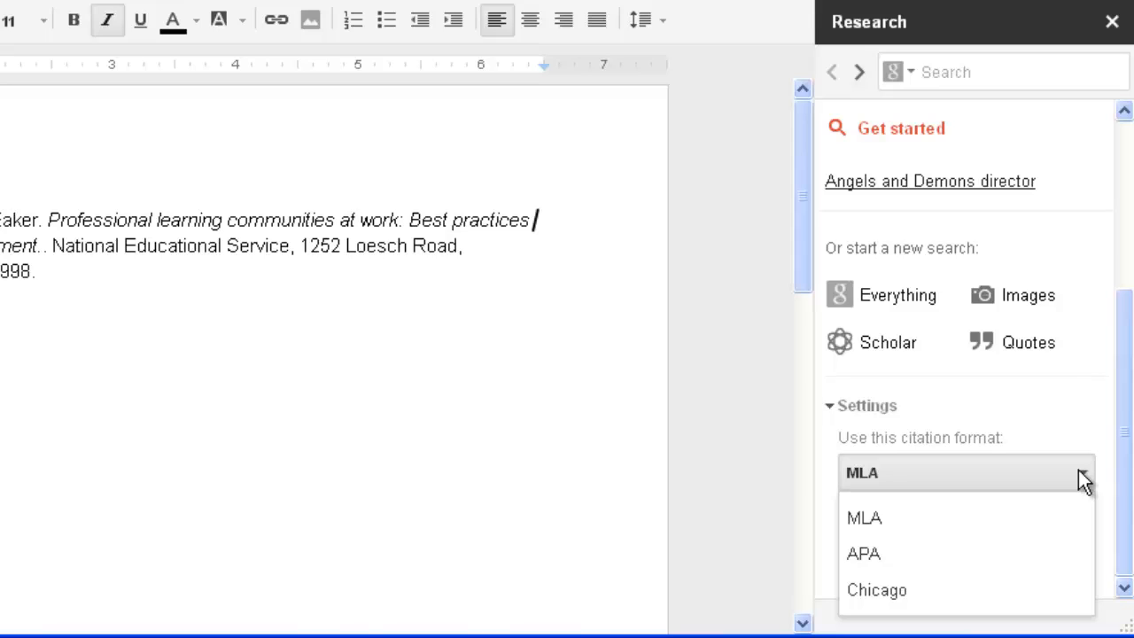
click(1078, 469)
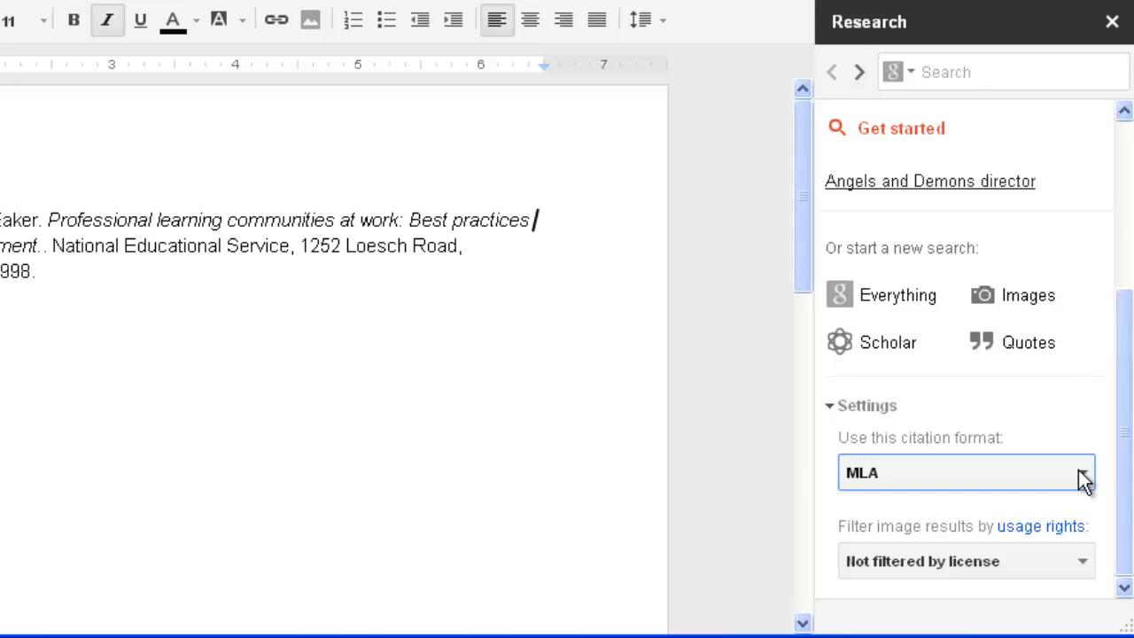
click(839, 406)
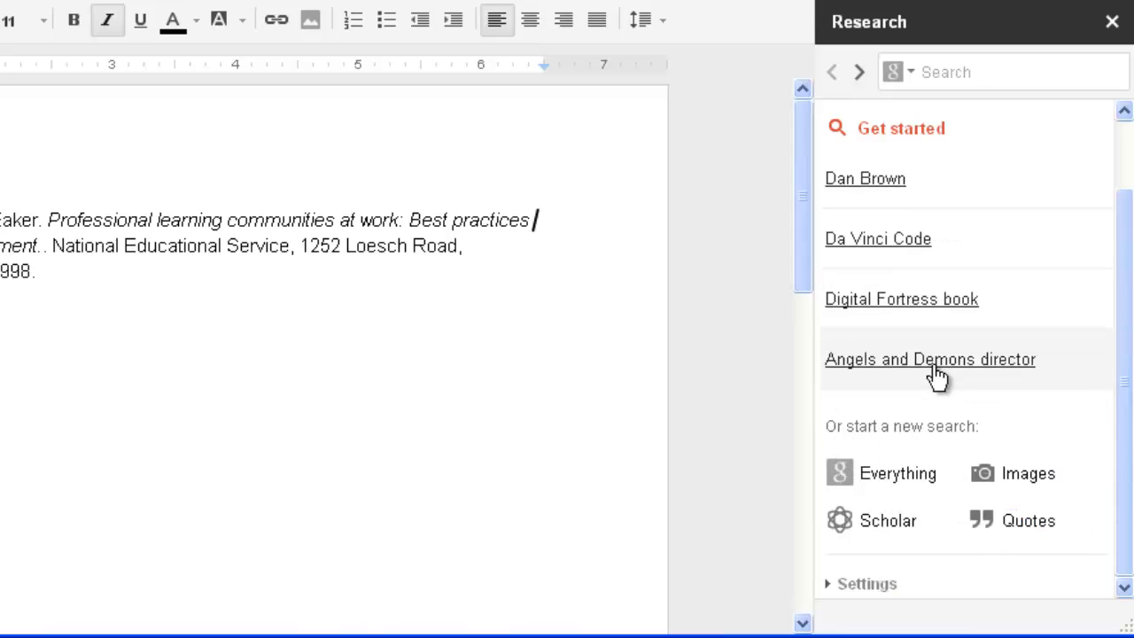
scroll(950, 333, up, 1)
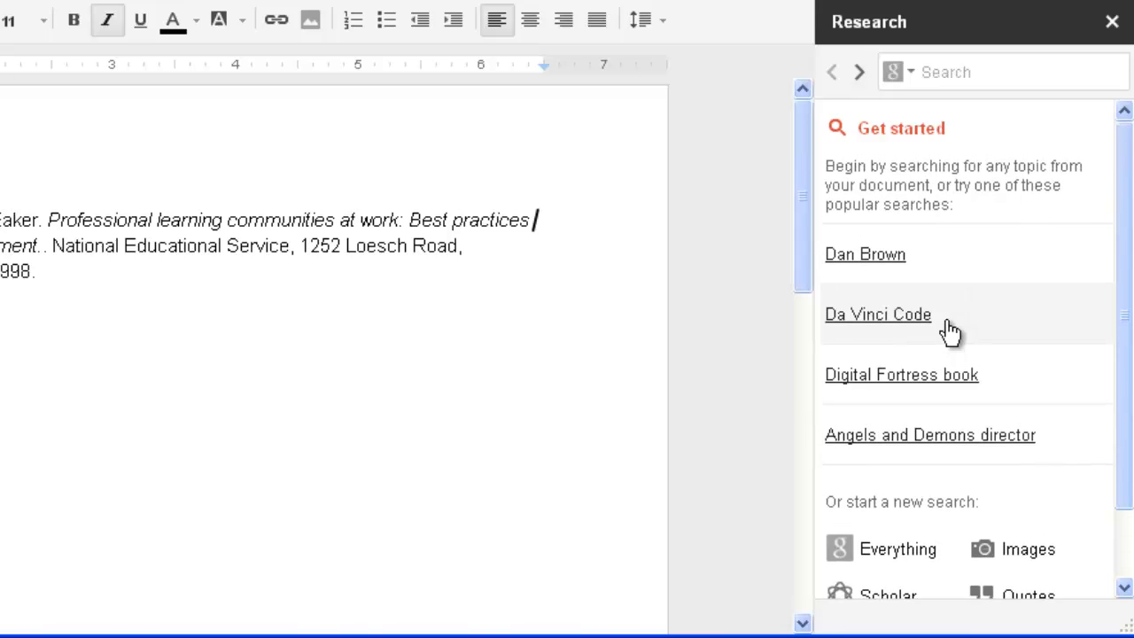